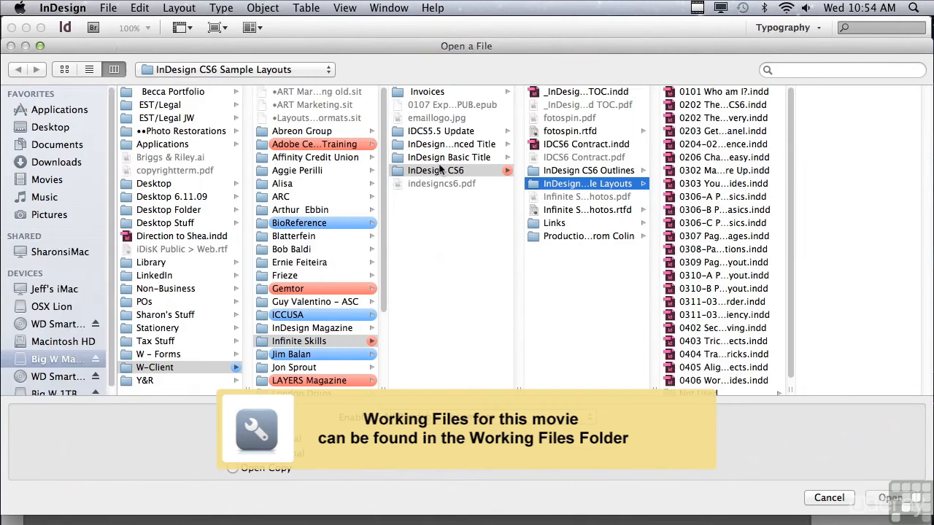
Open the document 0405 Align Objects.indd from the InDesign CS6 Sample Layouts folder.
left_click(706, 369)
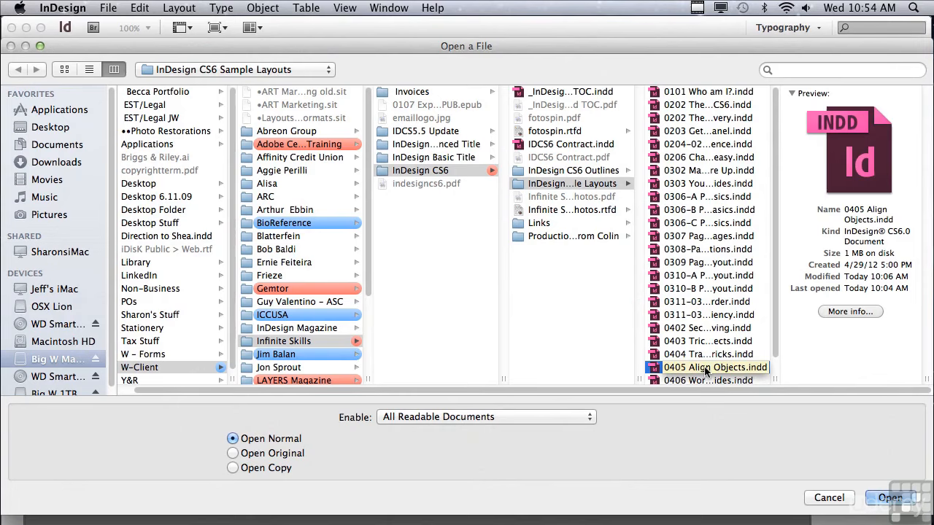
left_click(875, 498)
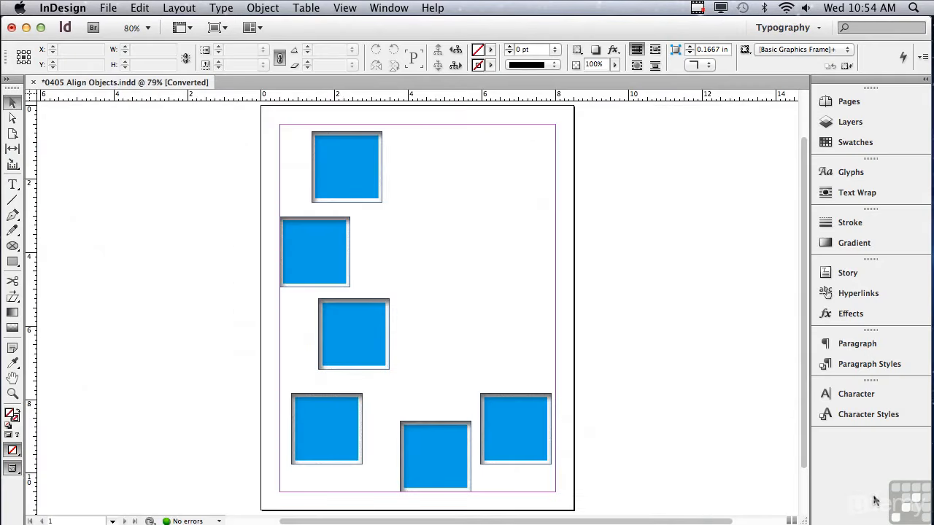
Display the Align panel and expand it to show the Distribute Spacing options.
left_click(389, 7)
mouse_move(411, 247)
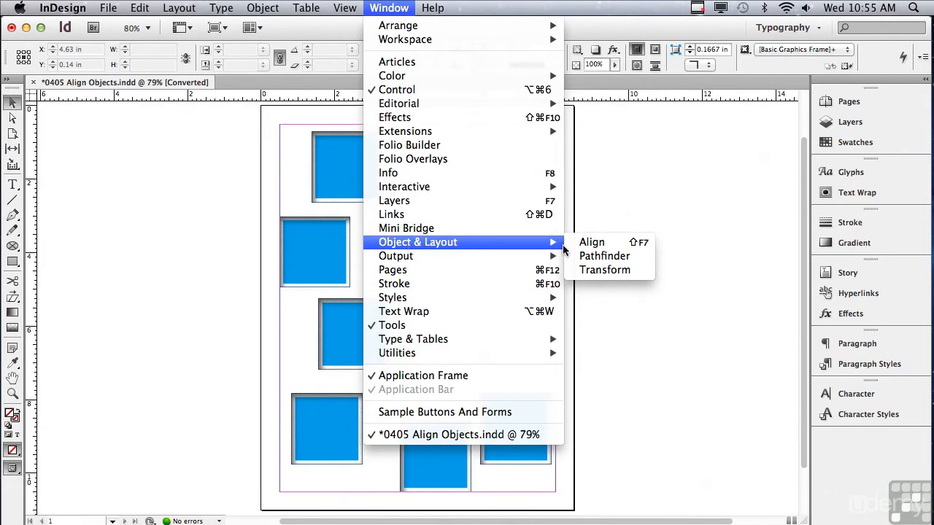
left_click(592, 243)
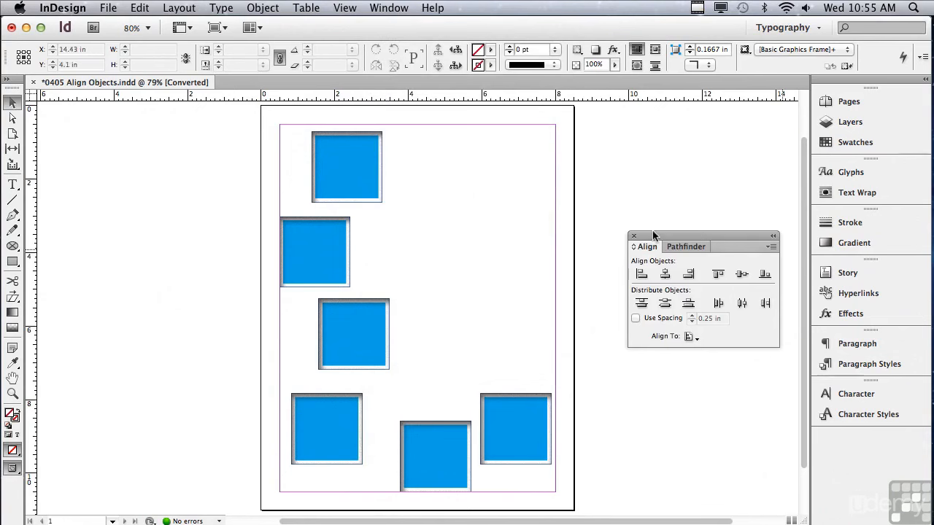
left_click(770, 249)
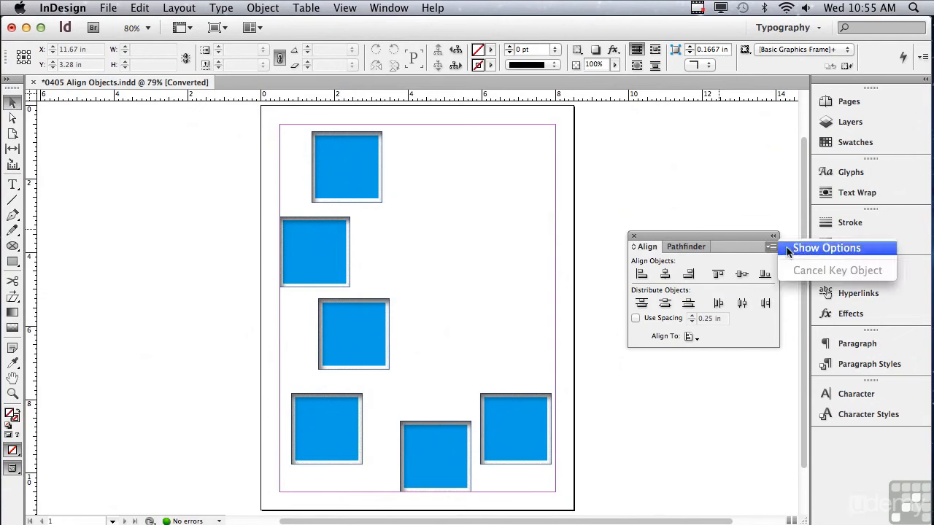
left_click(796, 249)
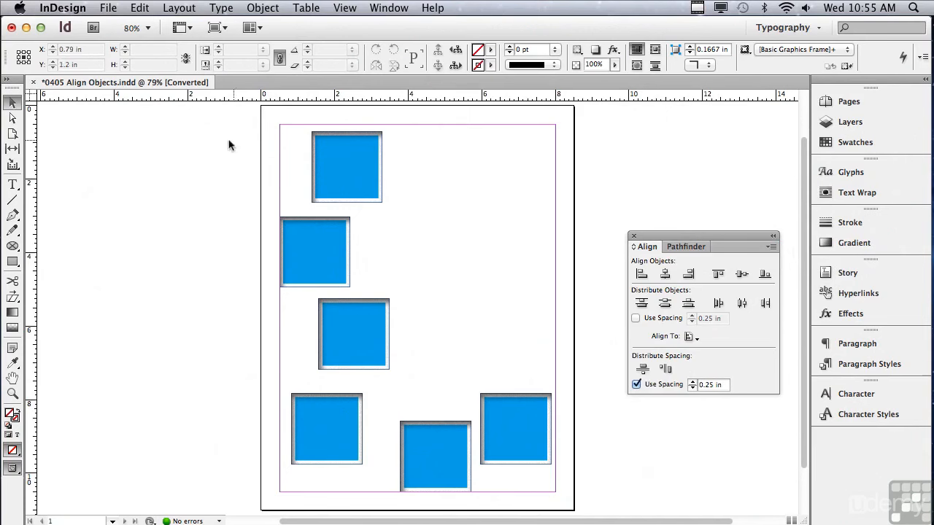
Select the four frames along the page's left side and set their alignment reference to Align to Selection.
left_click_drag(206, 130, 352, 423)
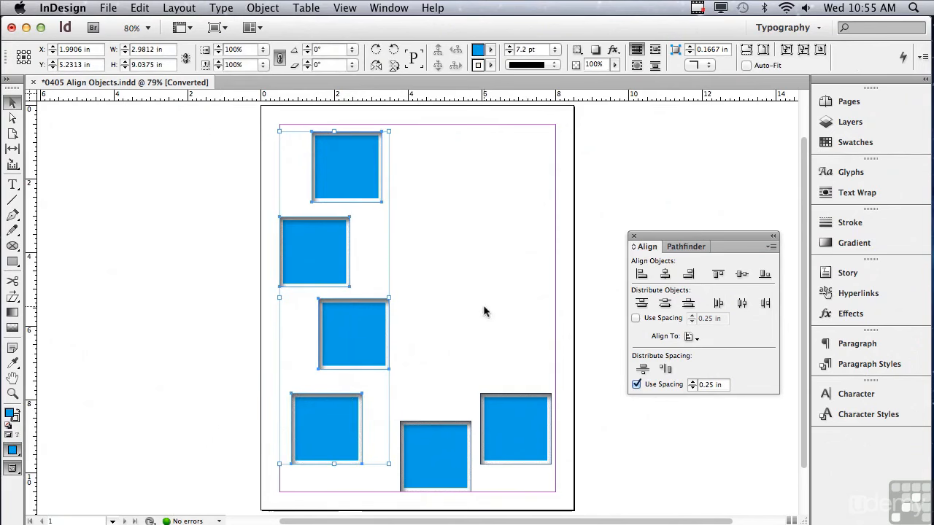
left_click(688, 338)
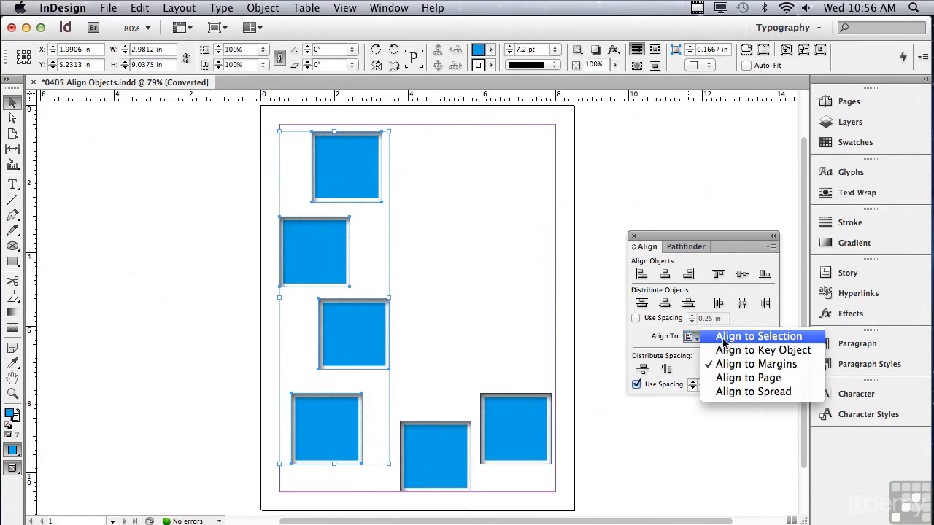
left_click(759, 337)
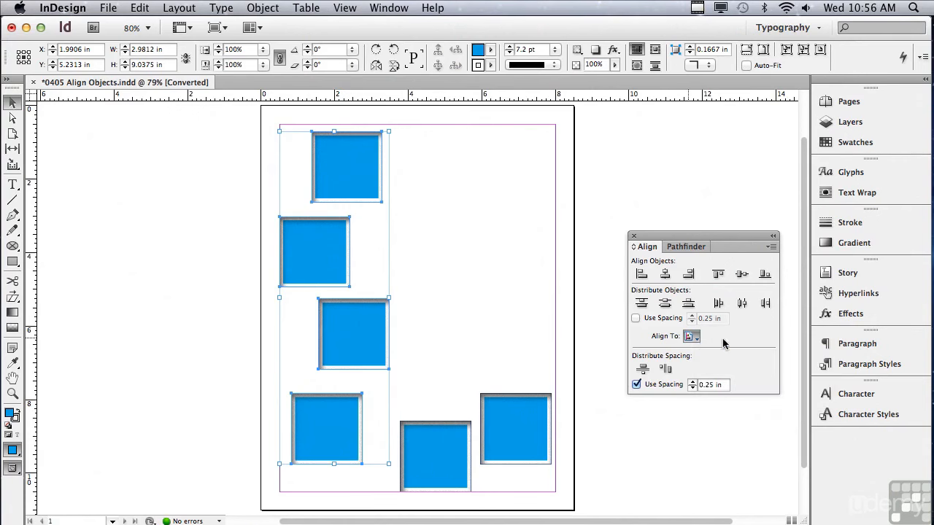
Try aligning the four selected frames by left edges, horizontal centers and right edges, undoing each alignment.
left_click(641, 275)
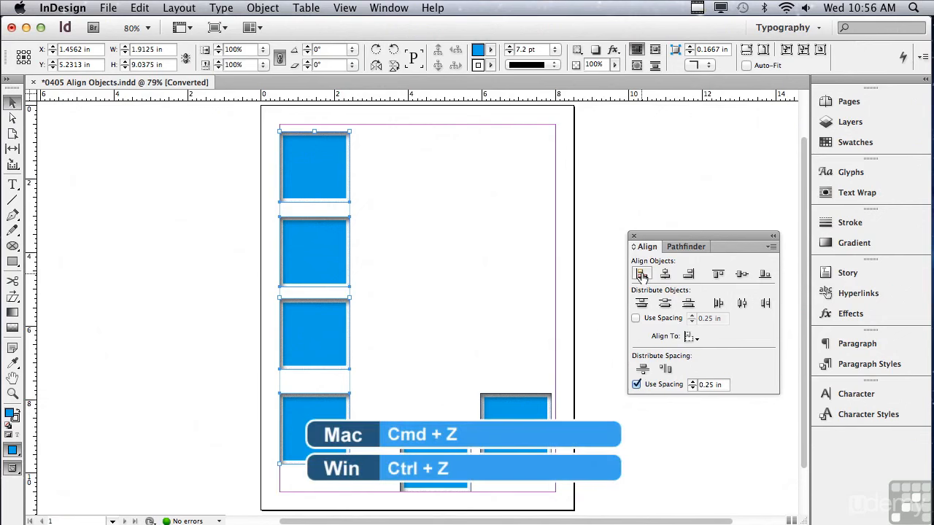
key("super+z")
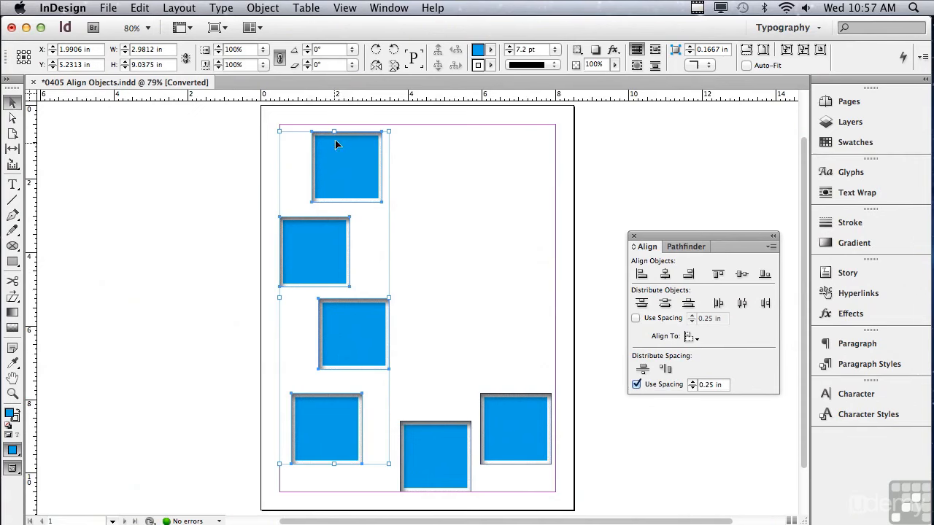
left_click(664, 275)
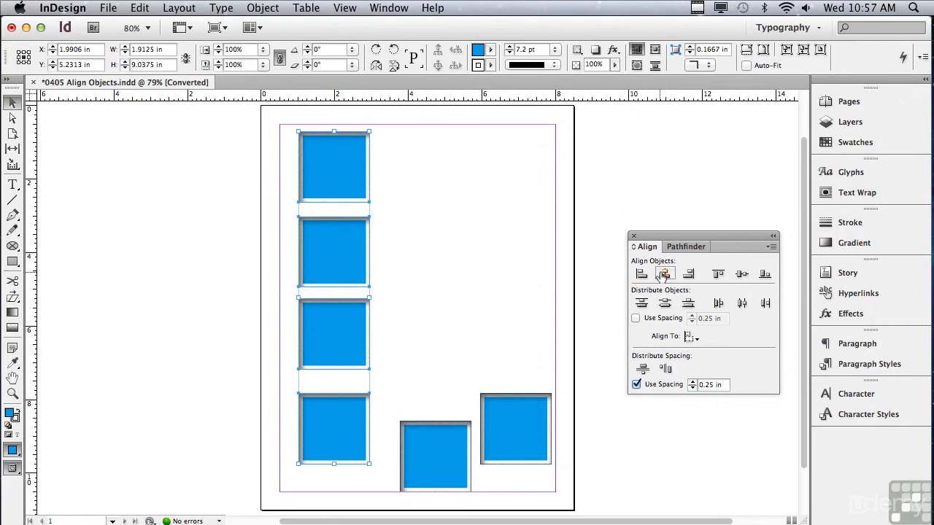
key("super+z")
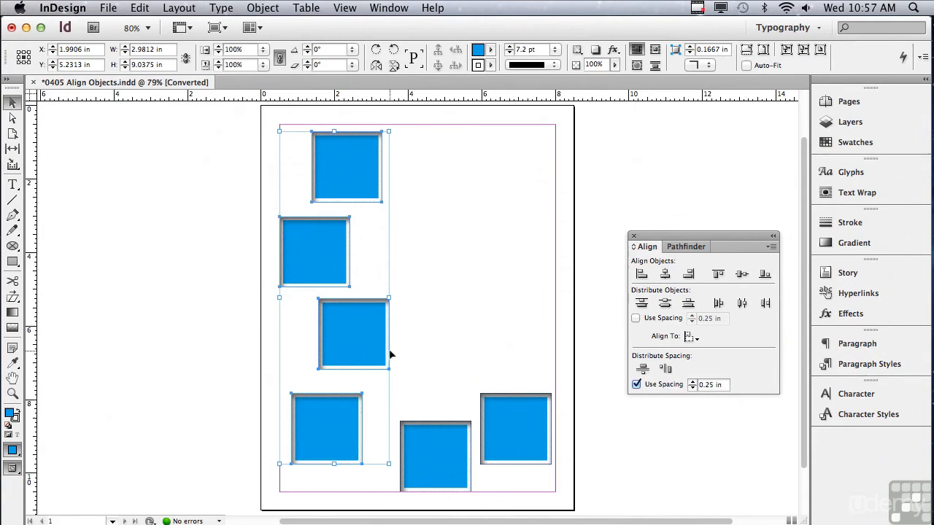
left_click(688, 273)
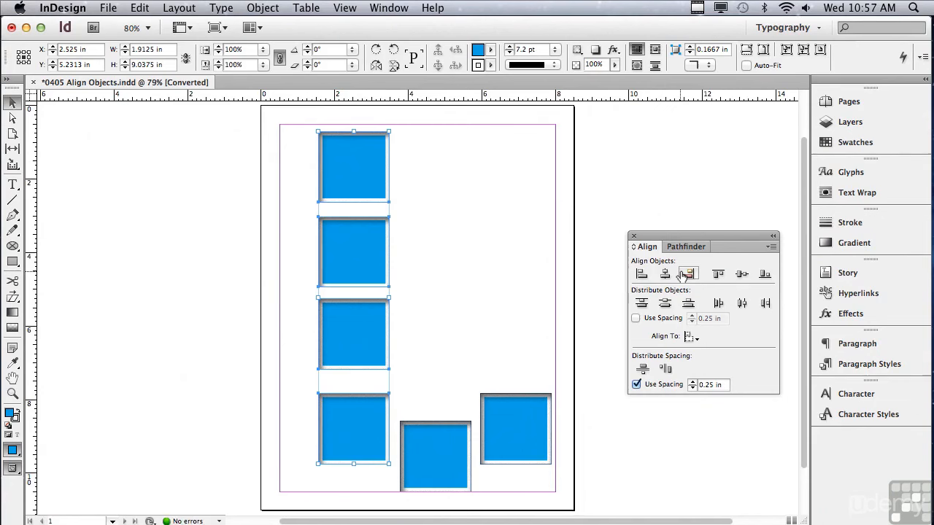
key("super+z")
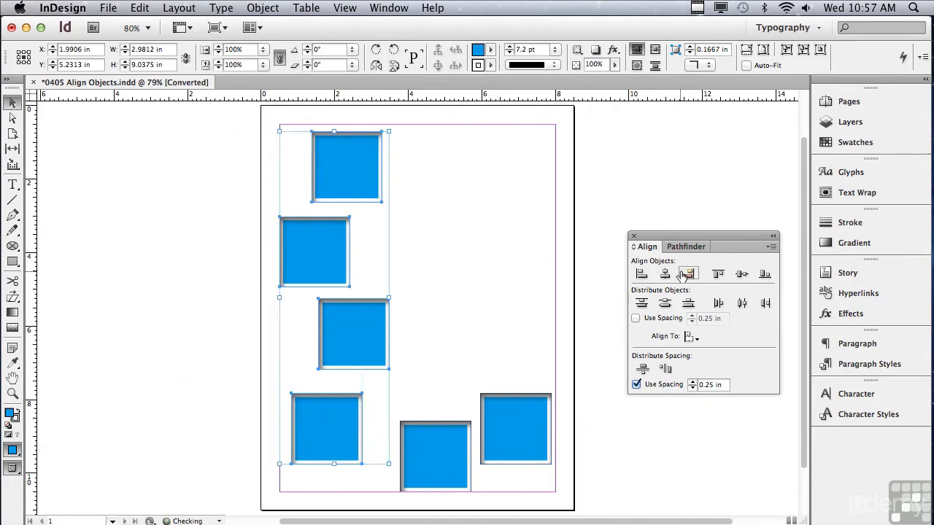
Align the three bottom-row frames by their bottom edges after trying and undoing top-edge and vertical-center alignment.
left_click_drag(229, 392, 577, 471)
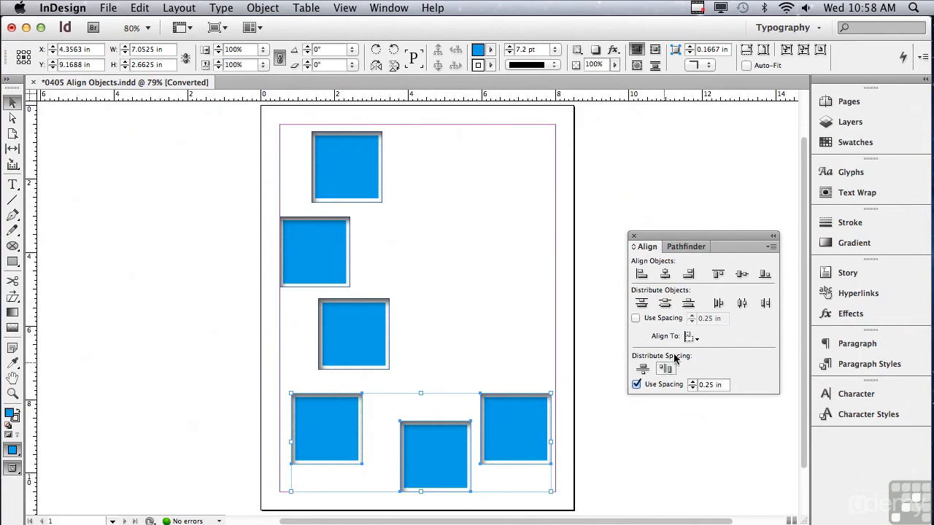
left_click(719, 275)
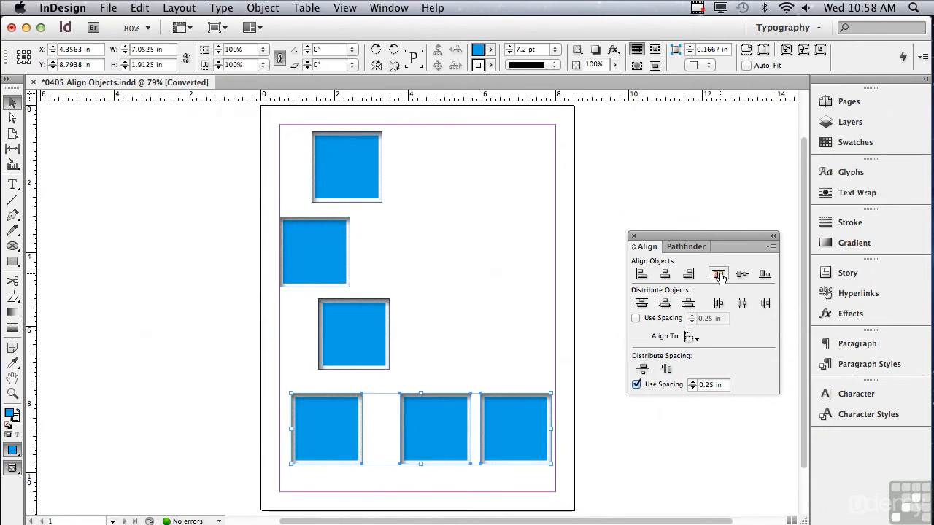
key("super+z")
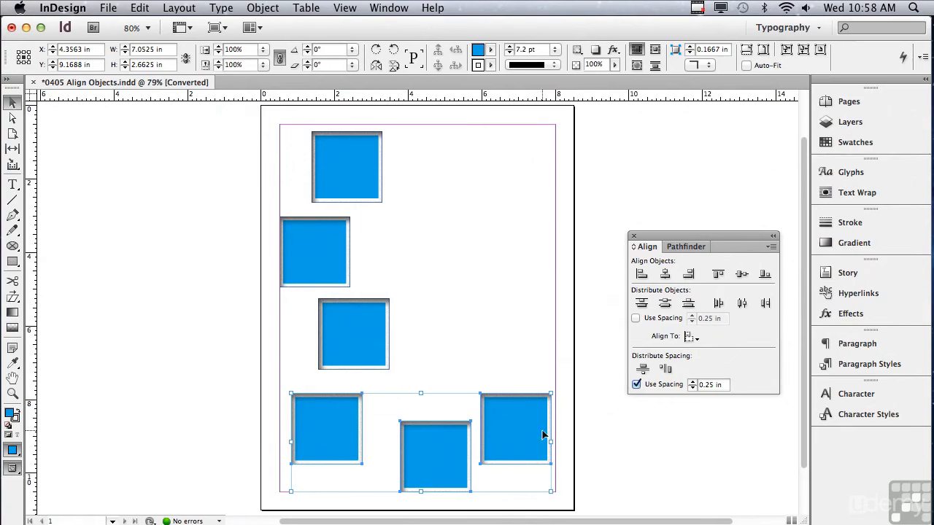
left_click(741, 275)
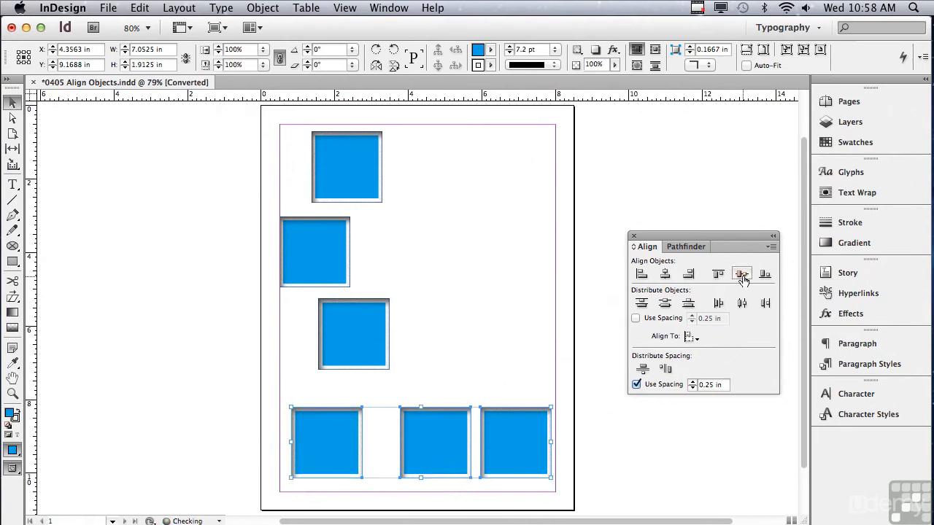
key("super+z")
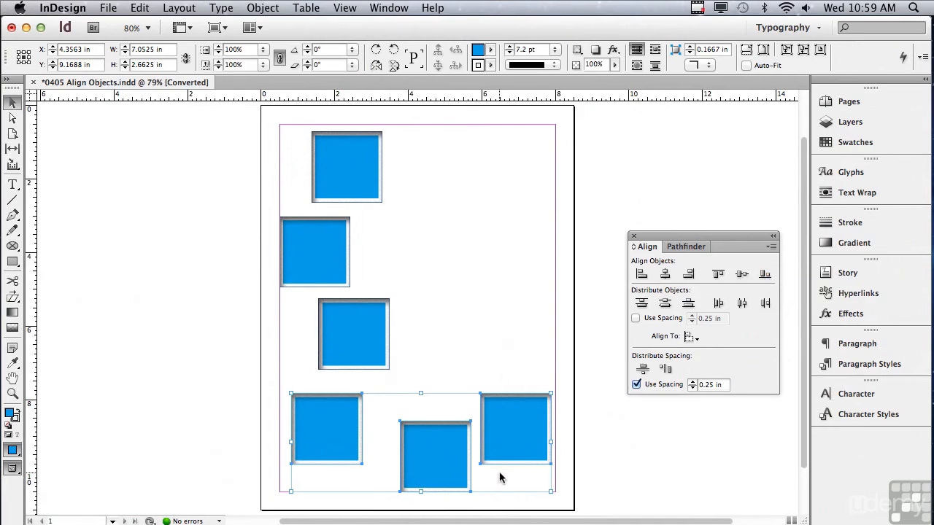
left_click(765, 274)
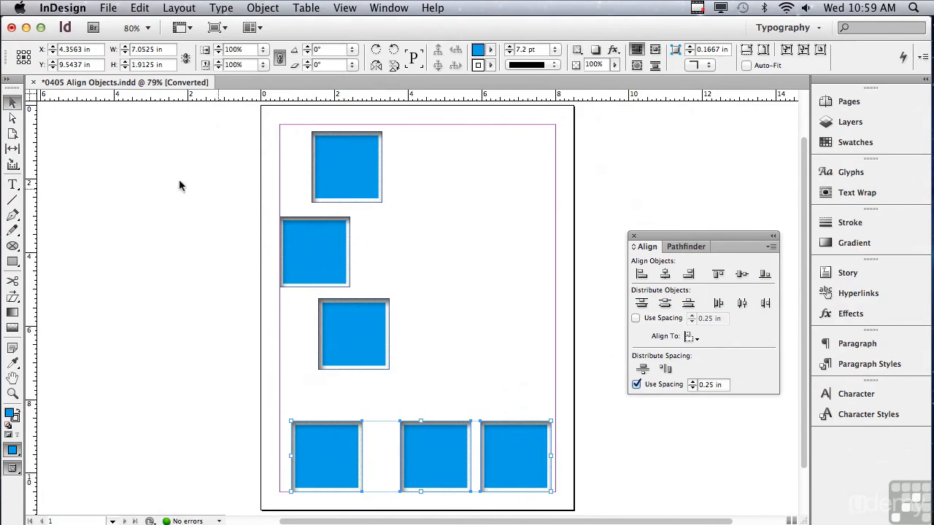
Align the four left-column frames by their left edges, and try distributing them by their top edges before undoing that distribution.
left_click_drag(189, 121, 352, 453)
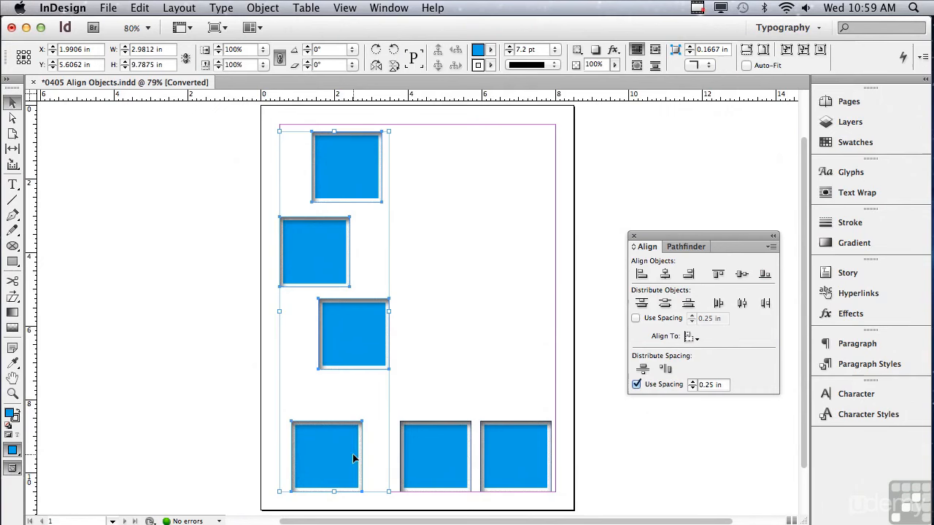
left_click(640, 274)
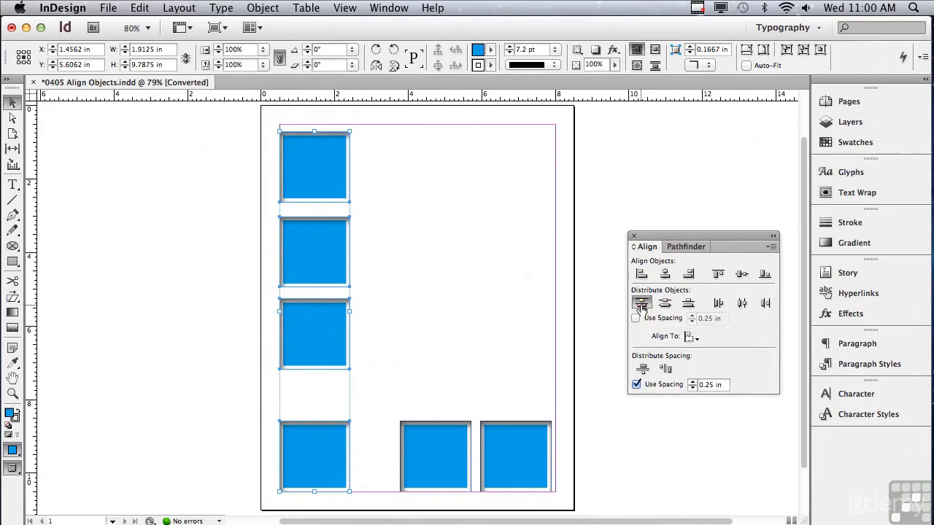
left_click(641, 305)
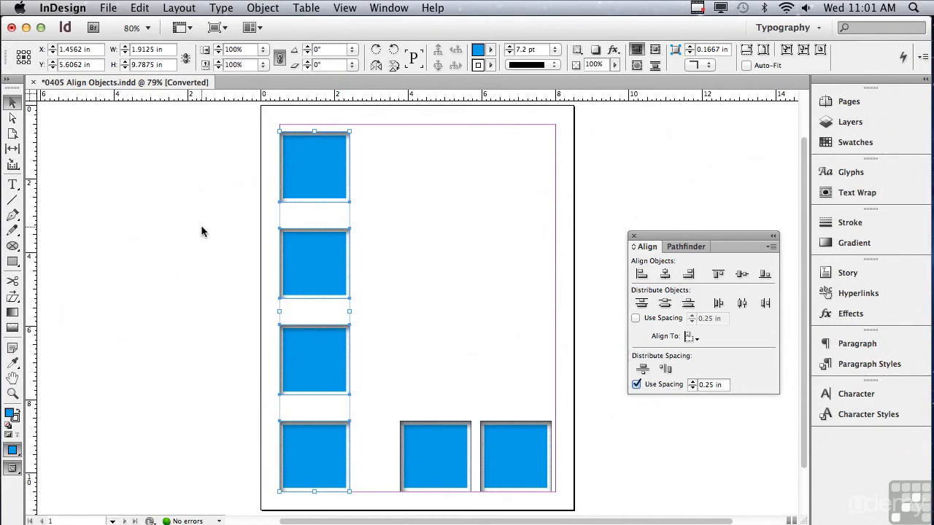
key("super+z")
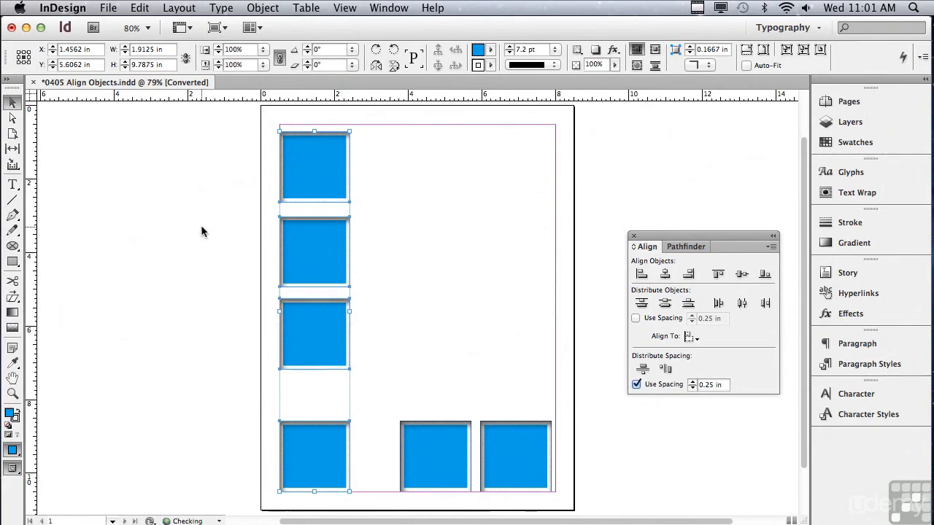
Give the upper three column frames unequal heights: shorten the first, extend the second upward, and reduce the third to about 0.45 in.
left_click(204, 230)
left_click(292, 186)
left_click_drag(315, 204, 315, 164)
left_click(306, 252)
left_click_drag(314, 216, 314, 198)
left_click(309, 321)
left_click_drag(314, 299, 305, 356)
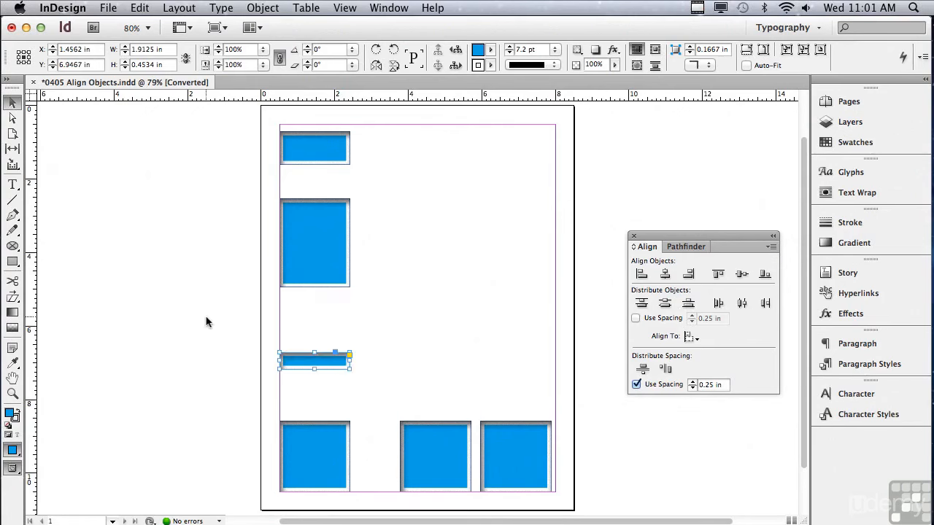
Distribute the four left-column frames by top edges, and redistribute them with equal vertical space with Use Spacing turned off.
left_click_drag(221, 134, 316, 454)
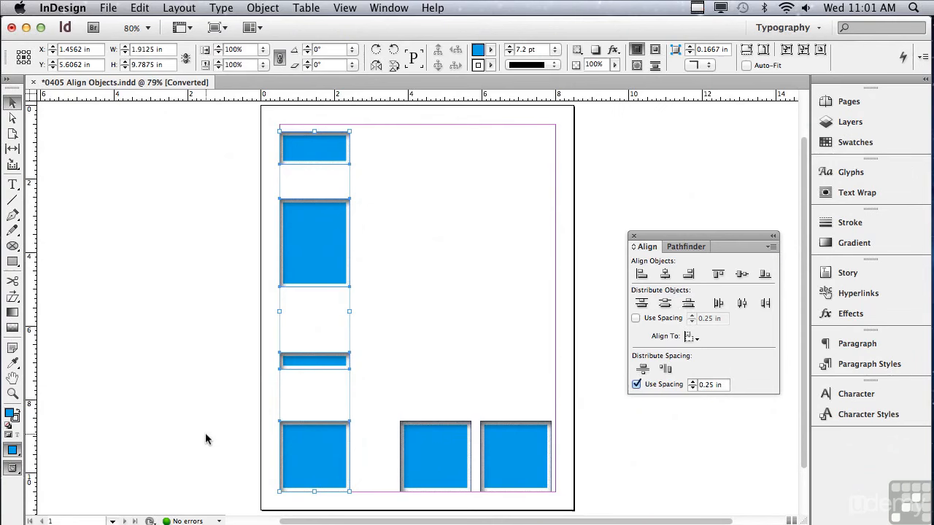
left_click(641, 303)
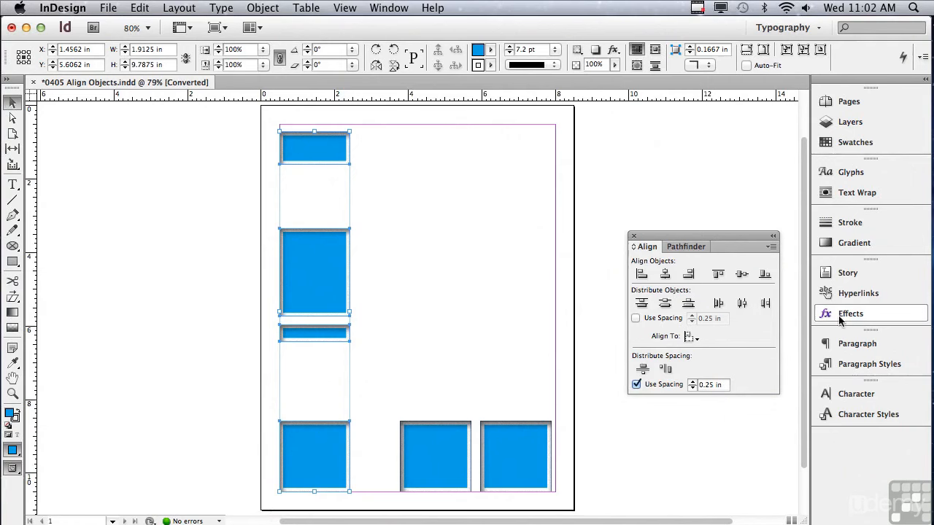
left_click(635, 384)
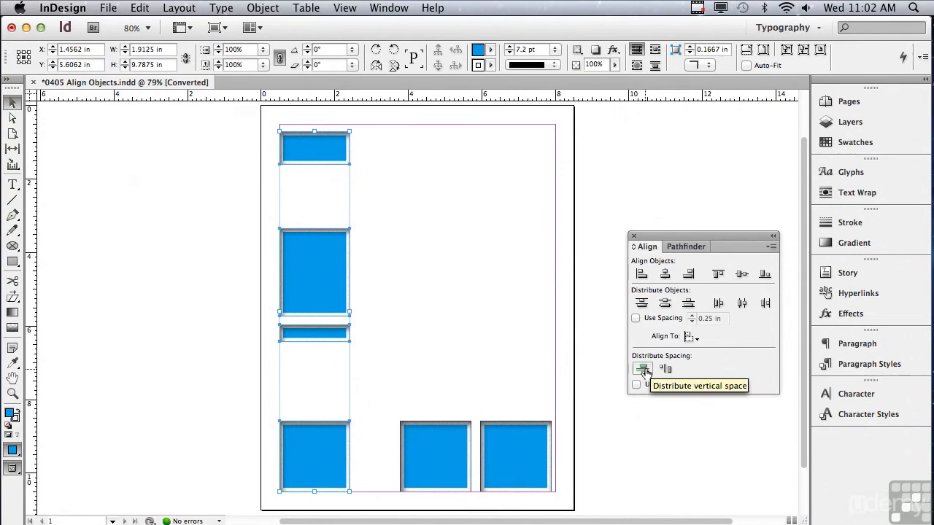
left_click(642, 369)
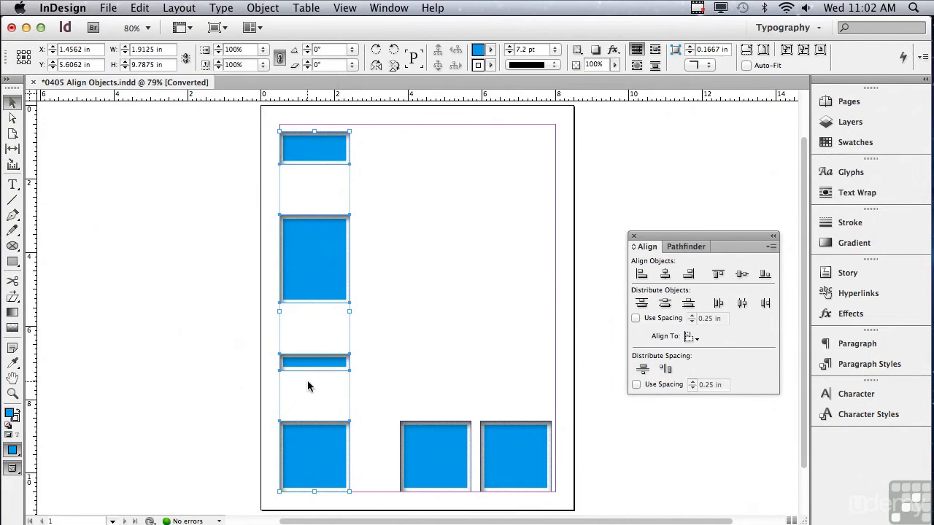
Distribute the horizontal space between the three bottom-row frames evenly, and redistribute it with Use Spacing on at 0.25 in.
left_click_drag(222, 412, 504, 470)
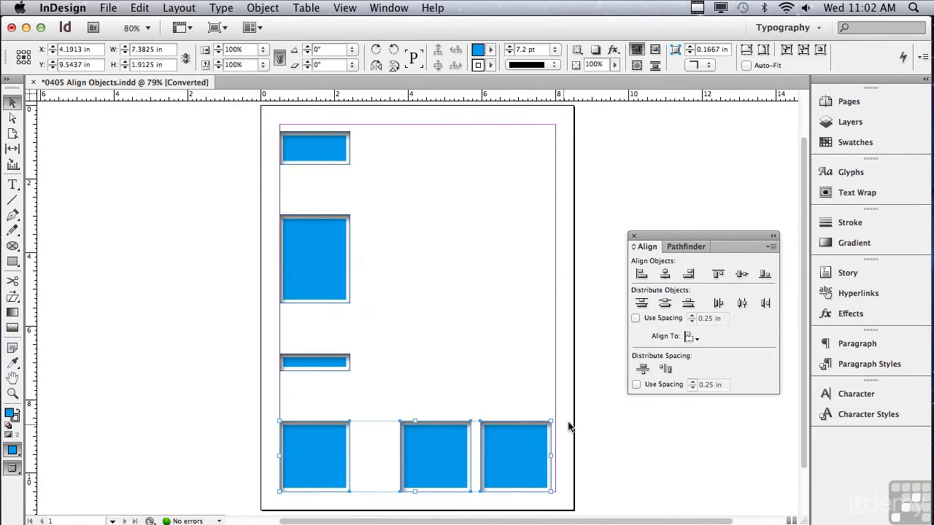
left_click(665, 370)
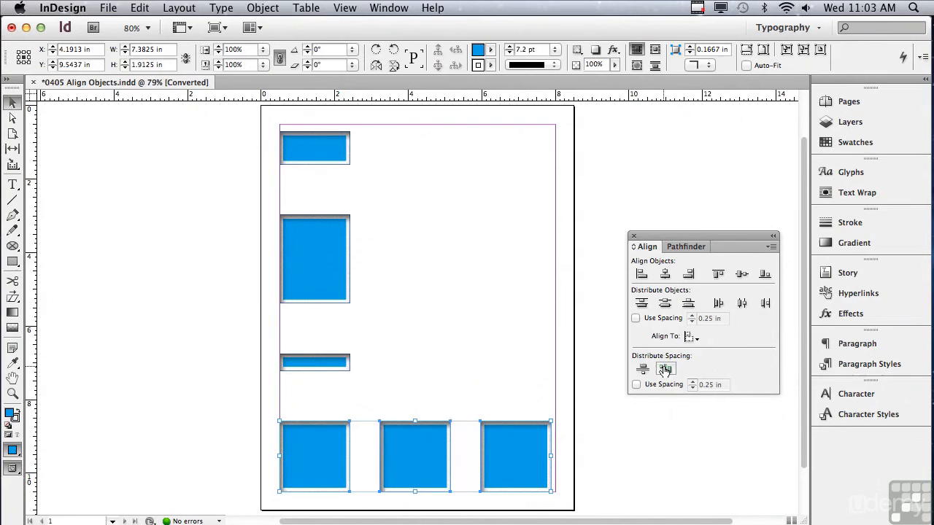
left_click(636, 385)
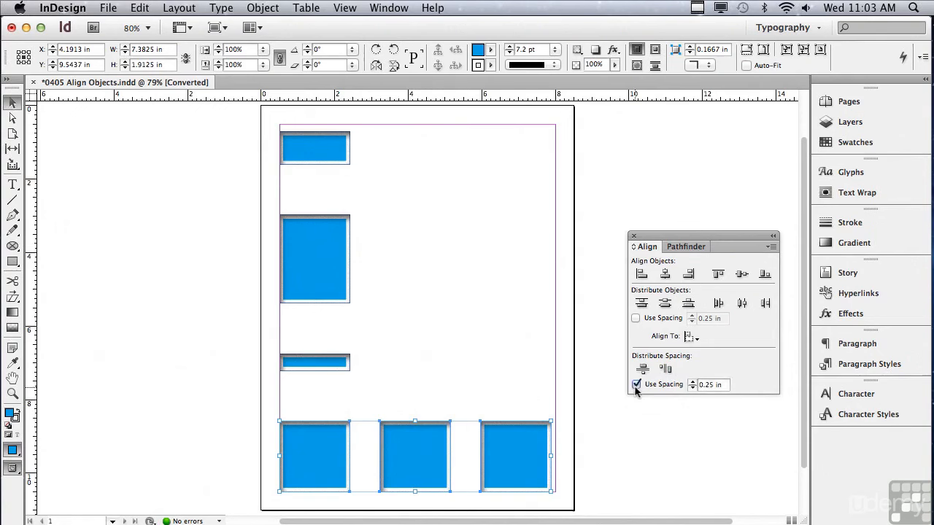
left_click_drag(719, 384, 679, 386)
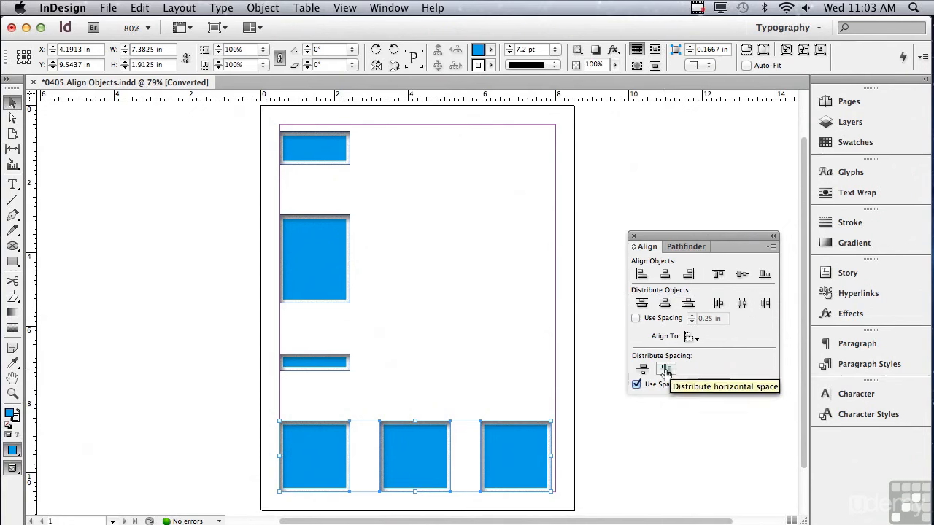
left_click(665, 369)
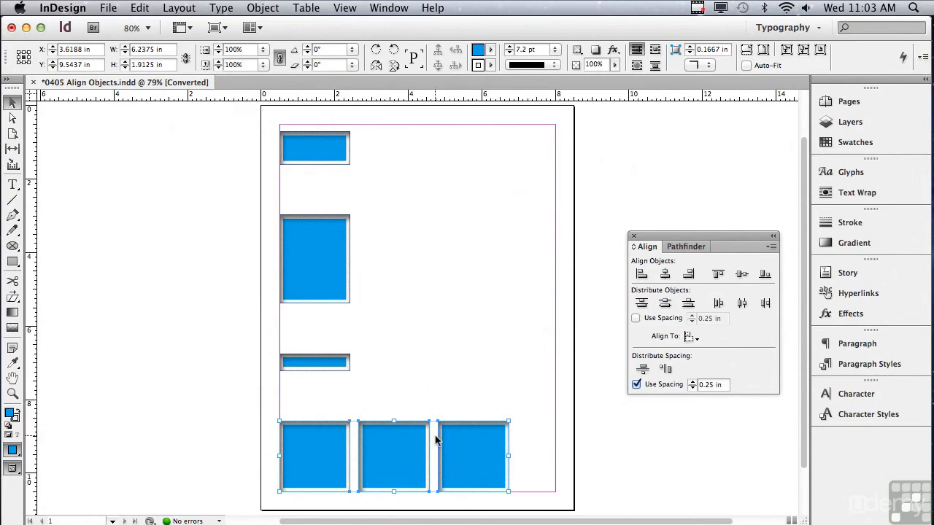
Select the four left-column frames, try distributing their vertical space with 0.25 in spacing, and undo that distribution.
left_click_drag(225, 134, 321, 439)
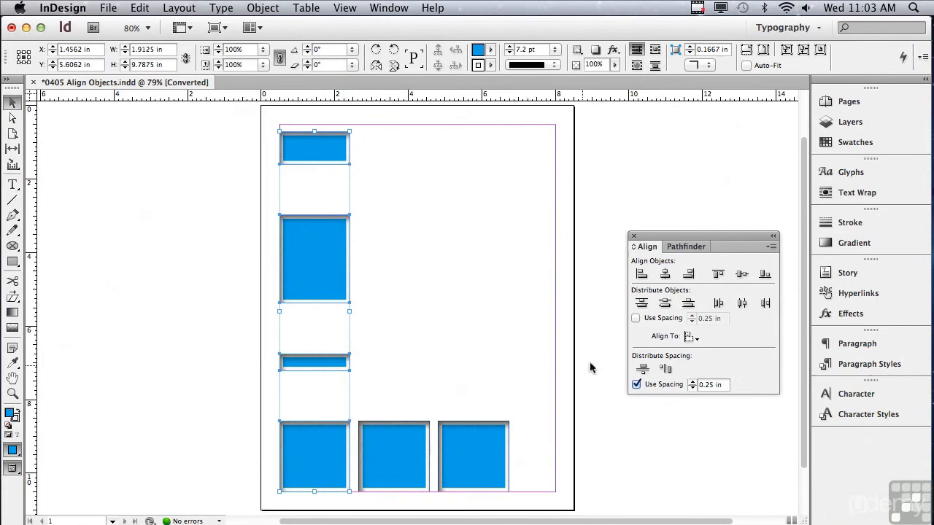
left_click(642, 368)
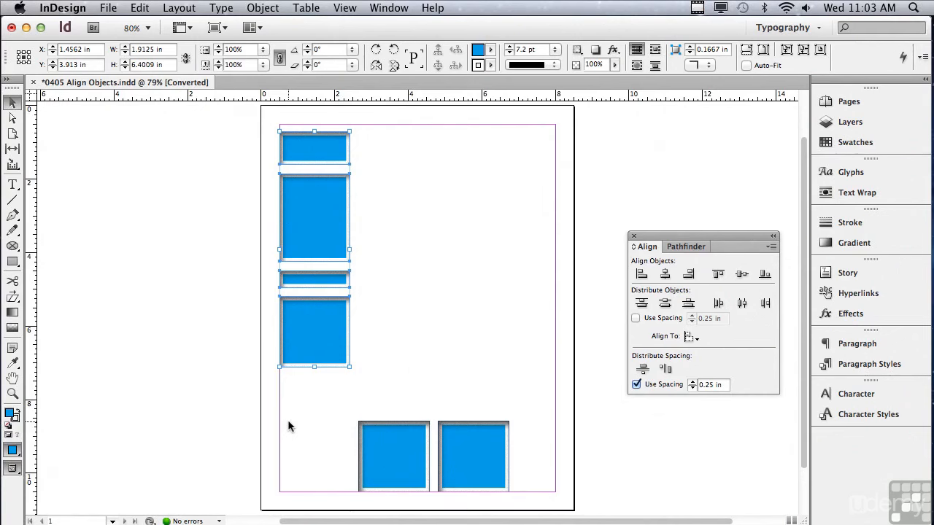
key("super+z")
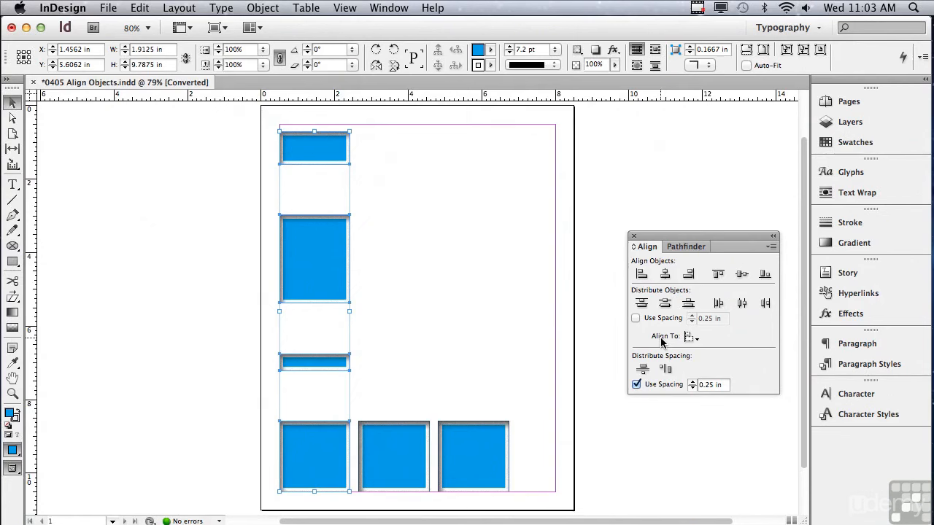
Make the bottom frame of the left column the key object and distribute the column's vertical space from it at 0.25 in.
left_click(690, 337)
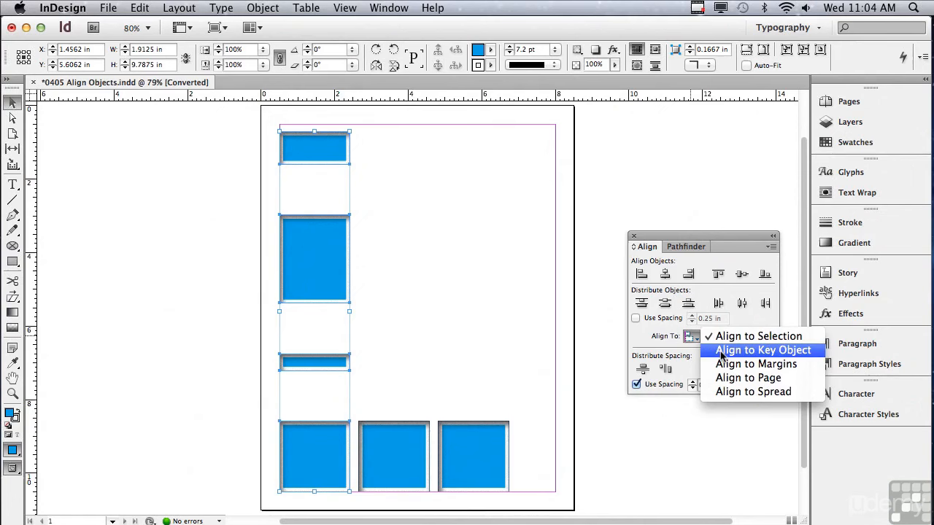
left_click(719, 351)
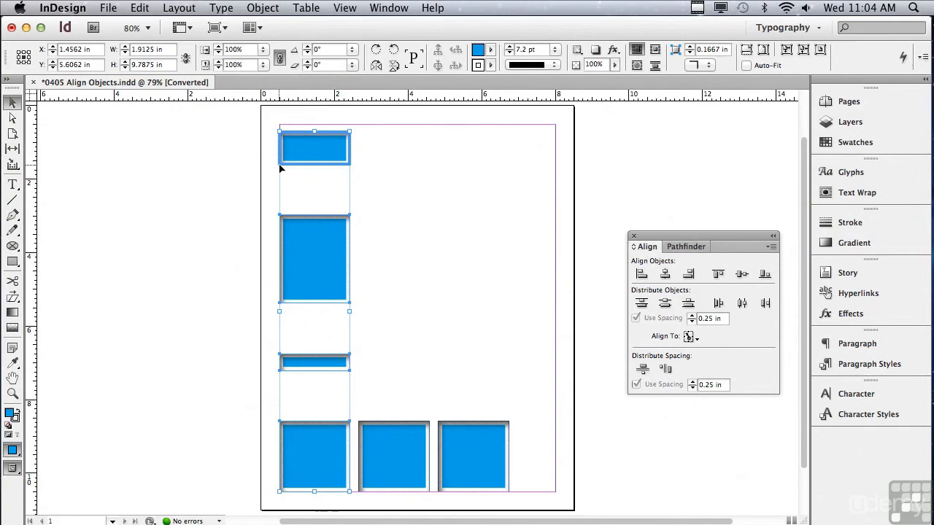
left_click(318, 452)
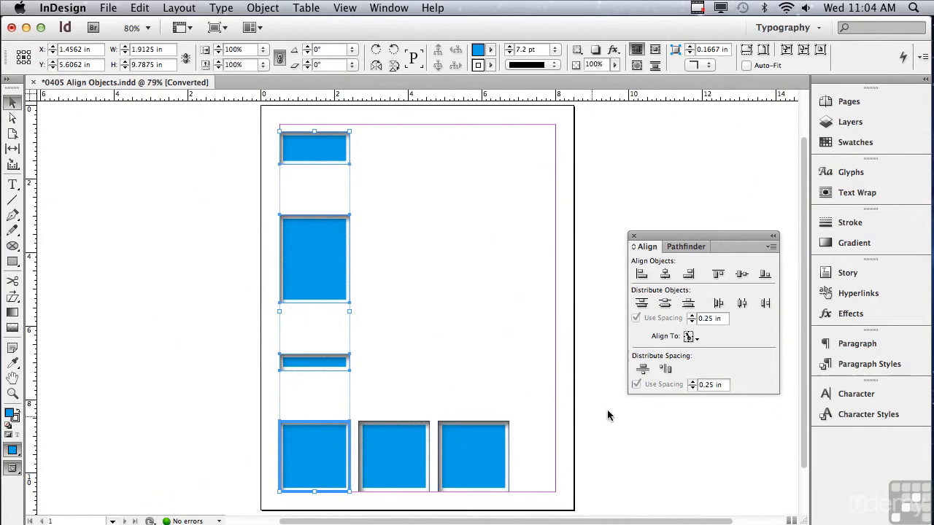
left_click(644, 370)
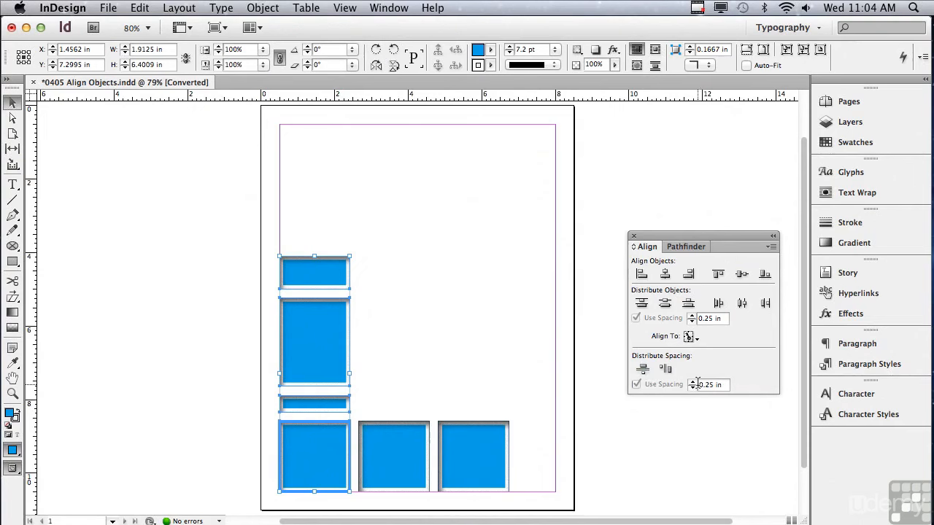
Set alignment to the margins and center only the top frame of the left column horizontally and vertically.
left_click(688, 338)
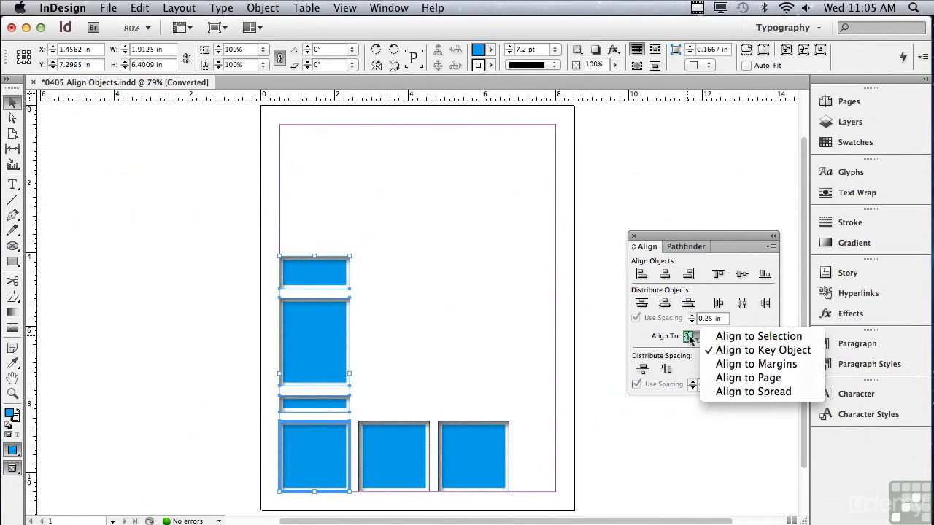
left_click(739, 367)
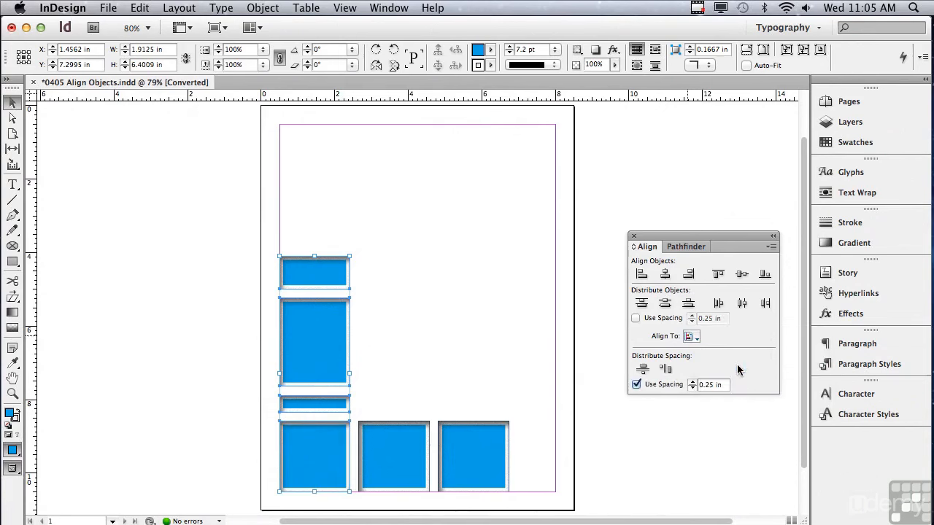
left_click(156, 212)
left_click(307, 273)
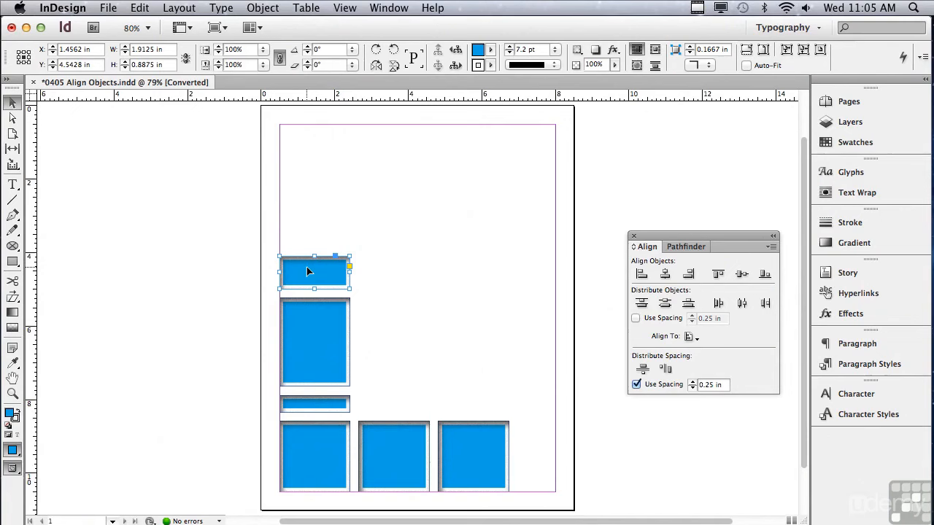
left_click(665, 275)
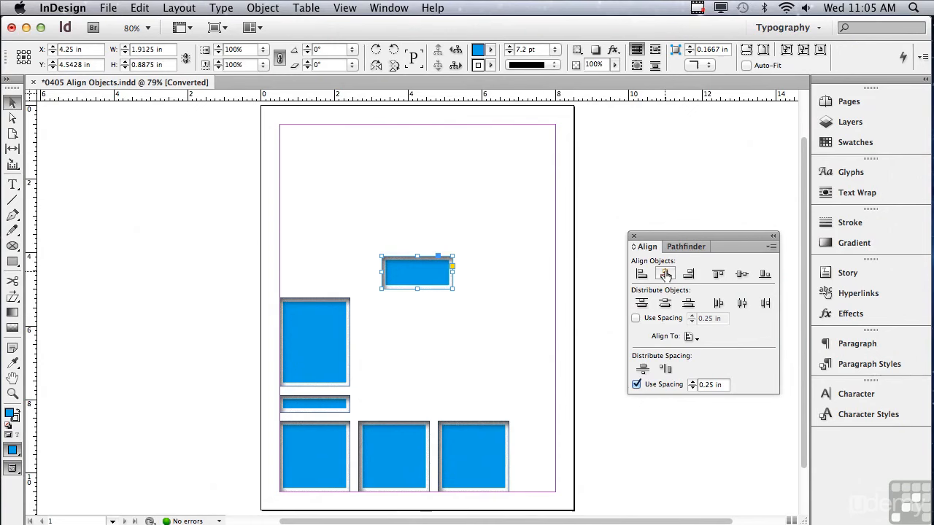
left_click(741, 276)
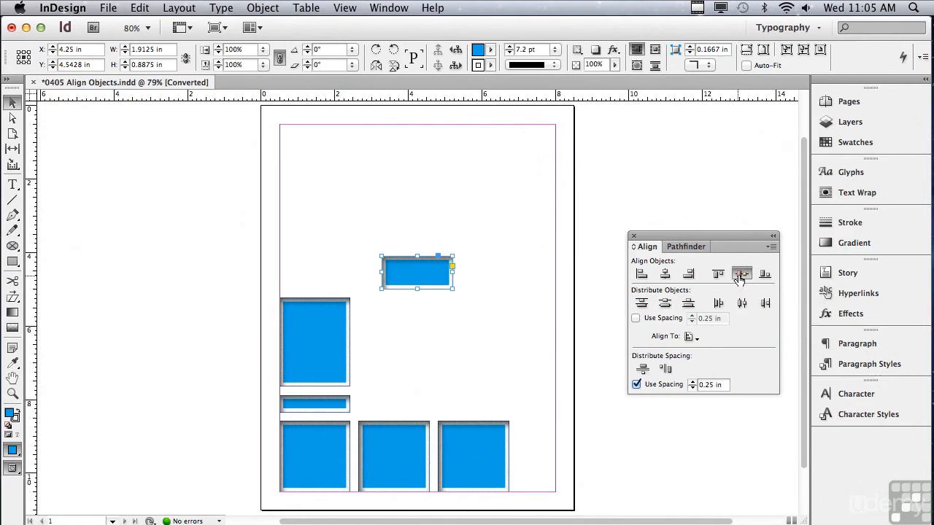